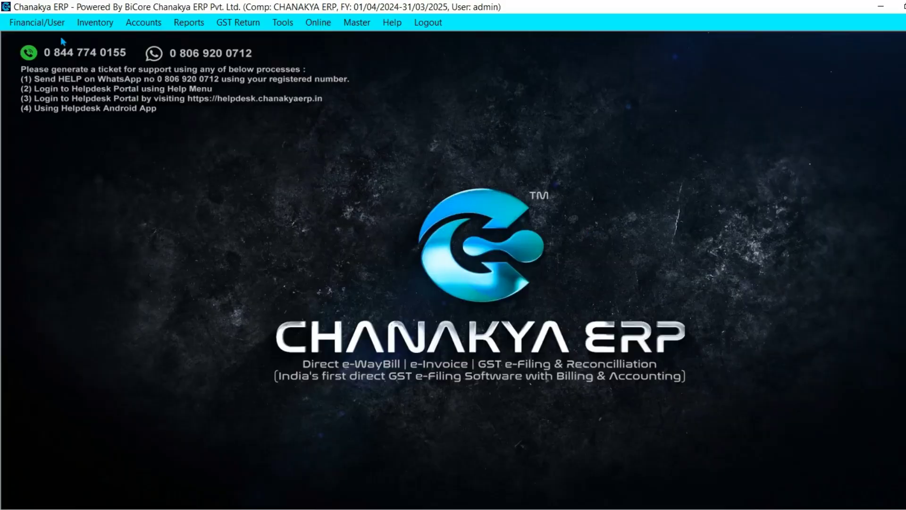
Load the statement image Page_1_page-0 from the Desktop into Bank Reconciliation Using AI and extract its transactions with AI
{"action": "left_click", "coordinate": [132, 25]}
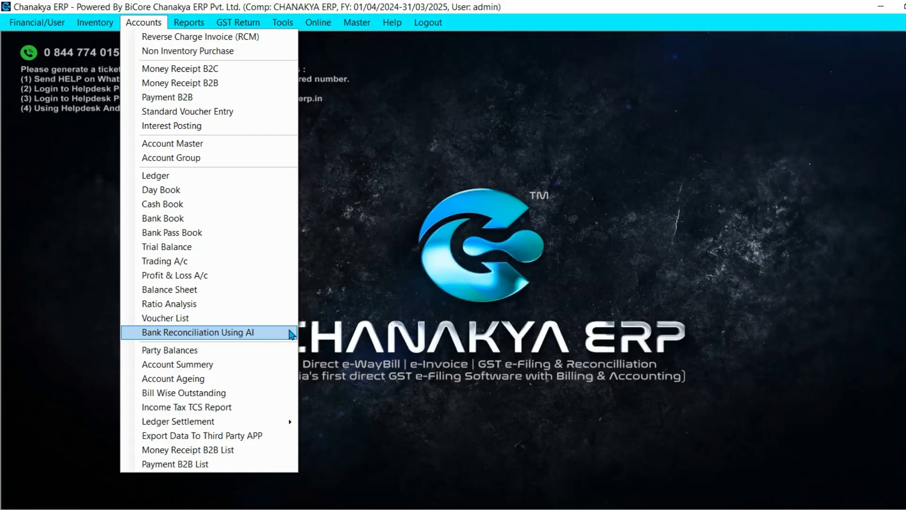
{"action": "left_click", "coordinate": [292, 335]}
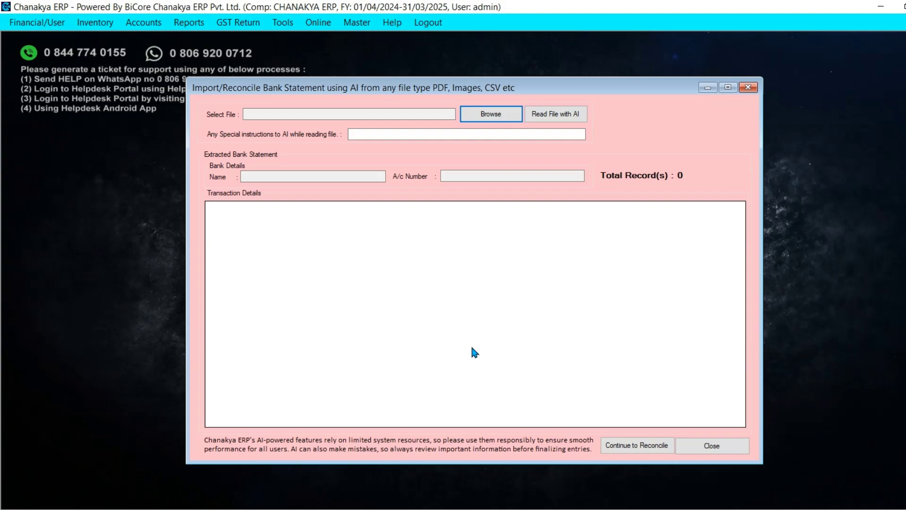
{"action": "left_click", "coordinate": [512, 114]}
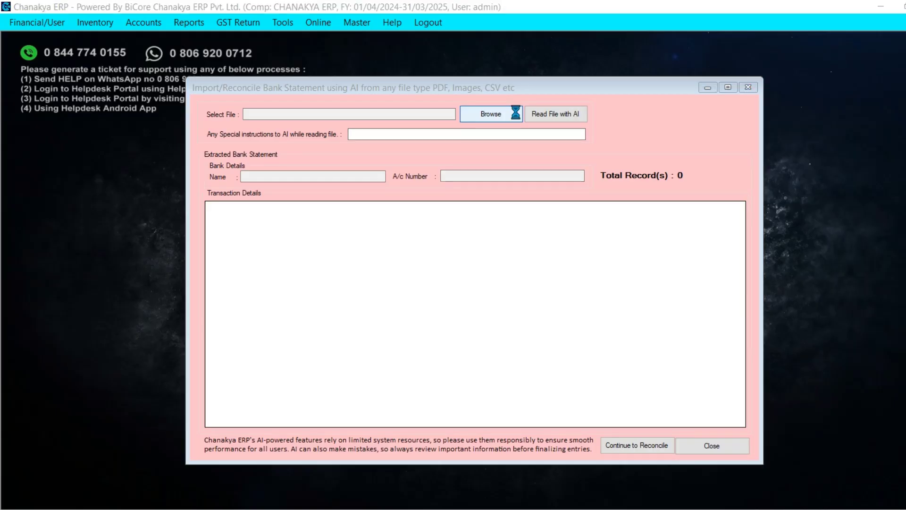
{"action": "left_click", "coordinate": [491, 130]}
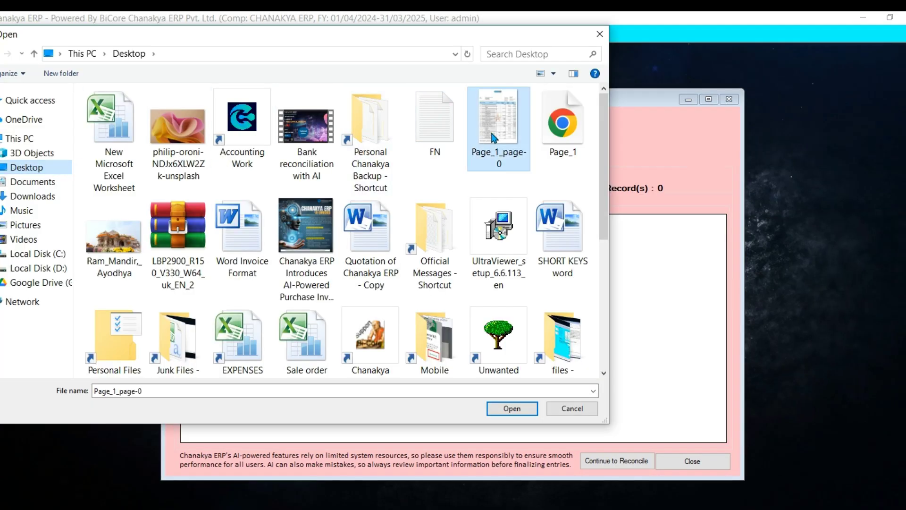
{"action": "left_click", "coordinate": [509, 409]}
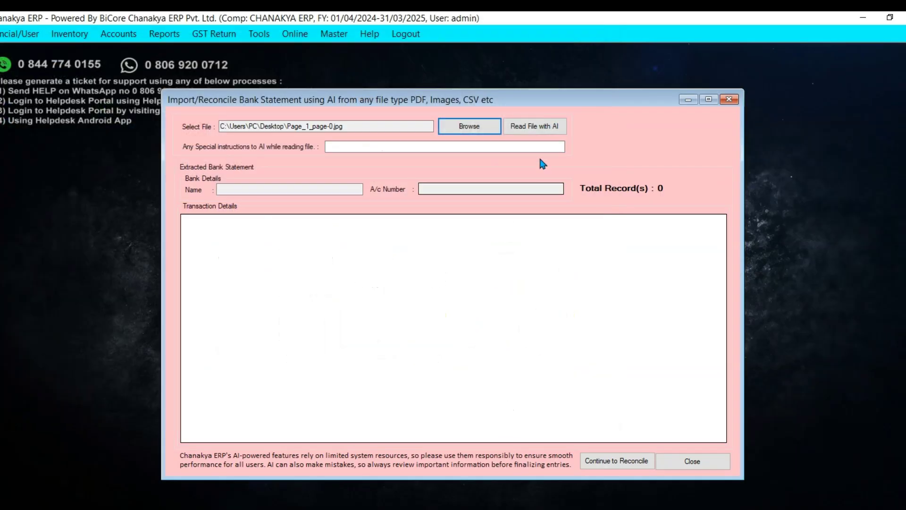
{"action": "left_click", "coordinate": [538, 126]}
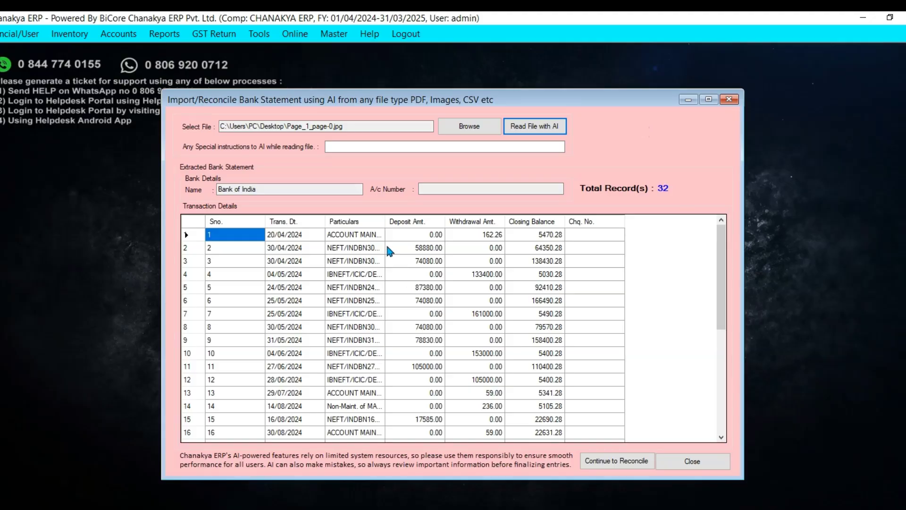
Widen the Particulars column to review the extracted transactions and continue to reconciliation
{"action": "double_click", "coordinate": [452, 230]}
{"action": "left_click", "coordinate": [366, 300]}
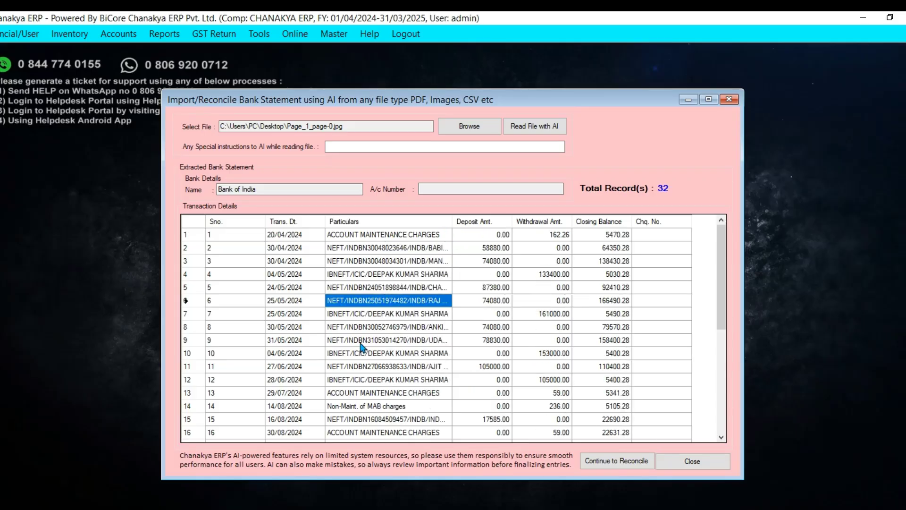
{"action": "scroll", "coordinate": [366, 354], "scroll_direction": "down", "scroll_amount": 5}
{"action": "scroll", "coordinate": [366, 353], "scroll_direction": "up", "scroll_amount": 5}
{"action": "left_click", "coordinate": [638, 463]}
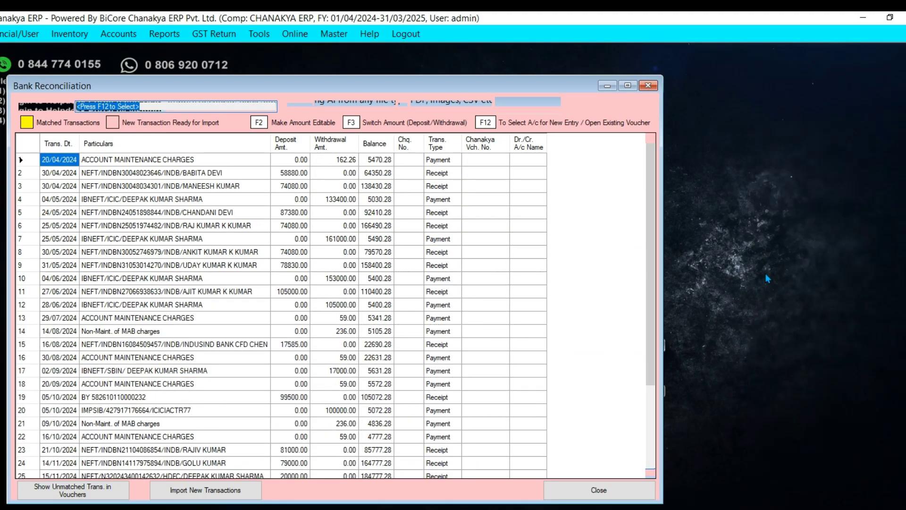
Select the Bank Of India account and reconcile the statement transactions against its vouchers
{"action": "left_click_drag", "start_coordinate": [364, 76], "coordinate": [468, 62]}
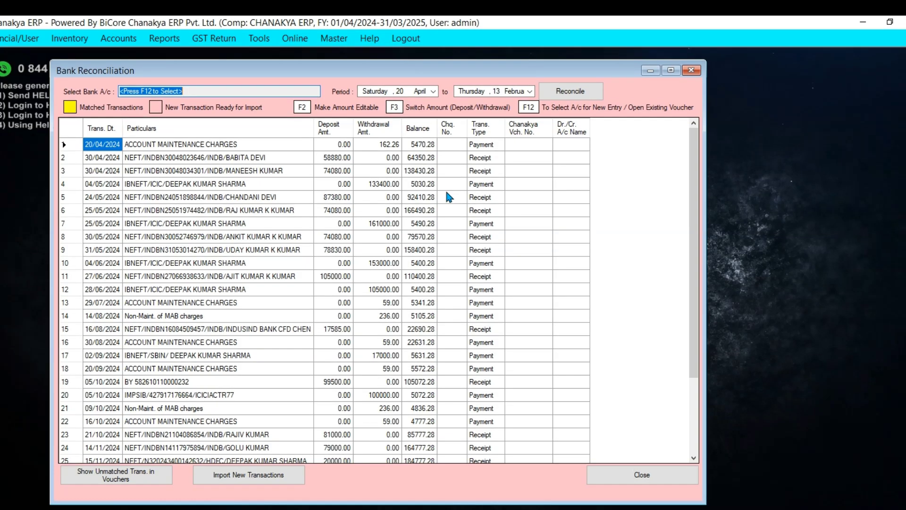
{"action": "left_click", "coordinate": [195, 93]}
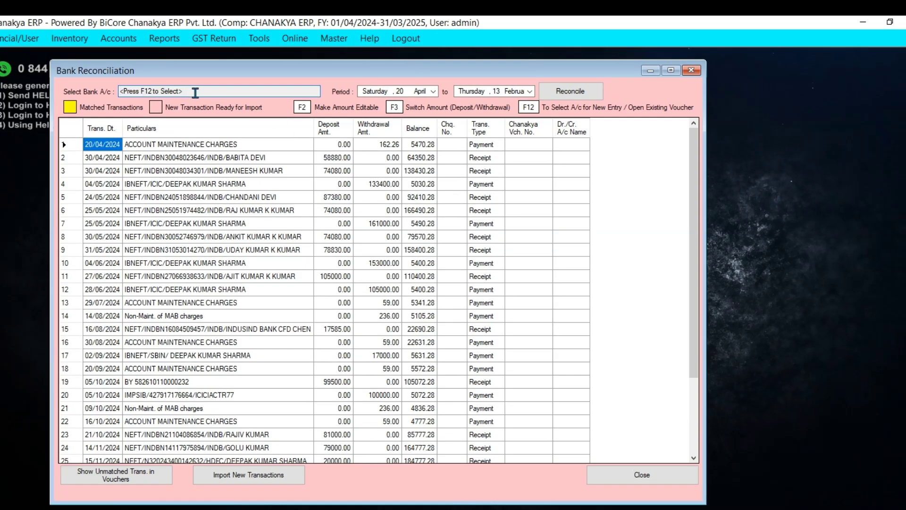
{"action": "key", "text": "F12"}
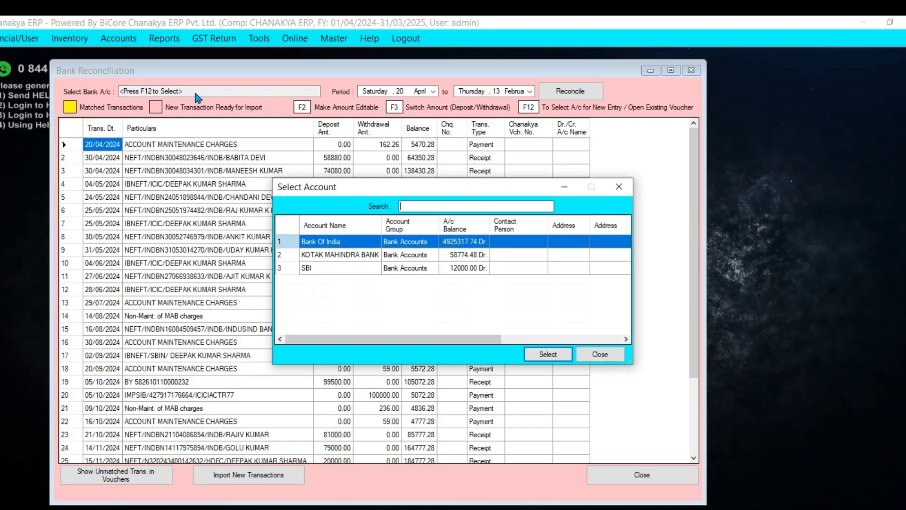
{"action": "key", "text": "Return"}
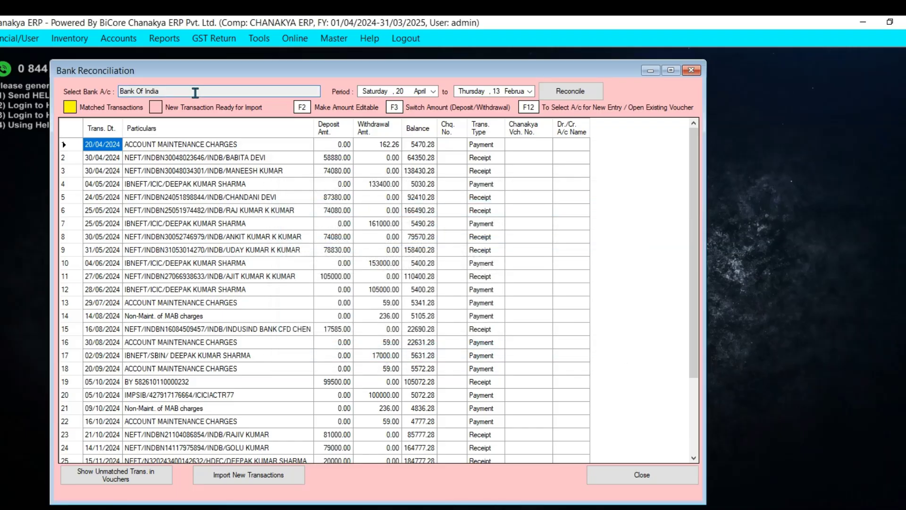
{"action": "left_click", "coordinate": [558, 94]}
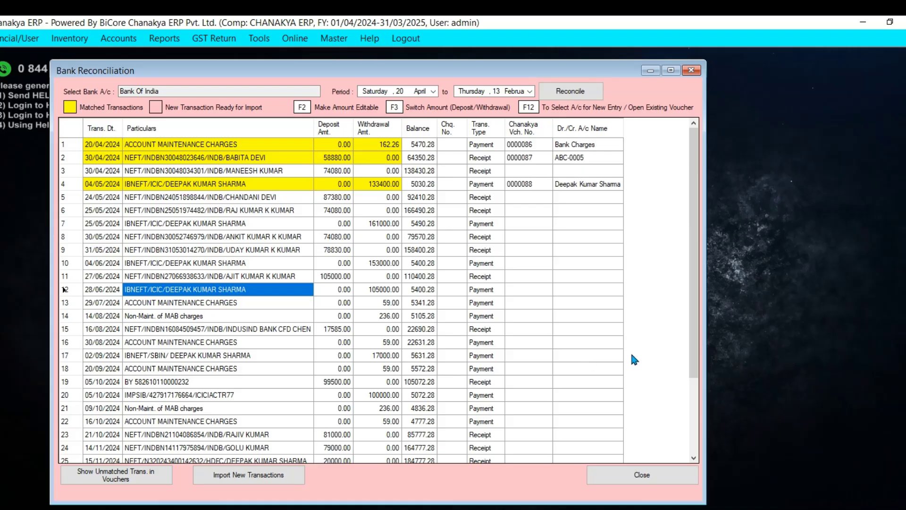
Assign the account CASH SALE-0003 to the unmatched receipt dated 24/05/2024
{"action": "left_click", "coordinate": [253, 197]}
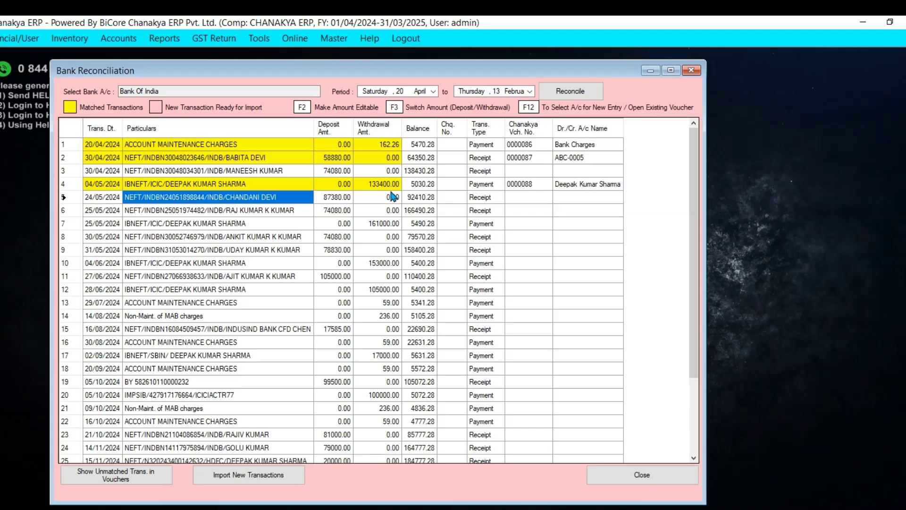
{"action": "left_click", "coordinate": [425, 202]}
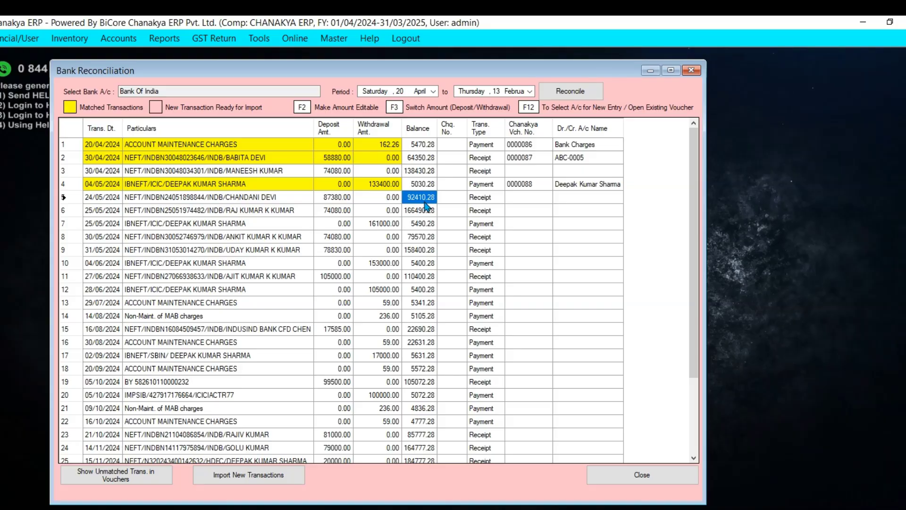
{"action": "key", "text": "F12"}
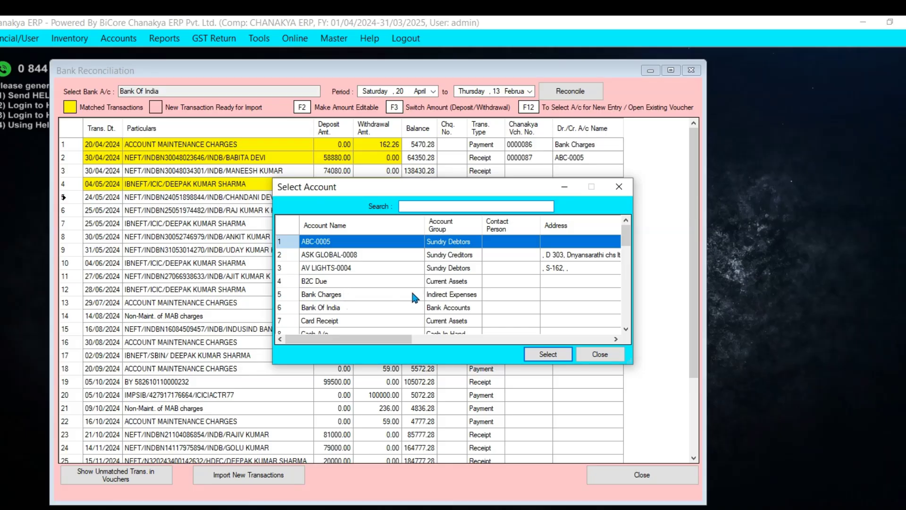
{"action": "scroll", "coordinate": [397, 295], "scroll_direction": "down", "scroll_amount": 2}
{"action": "left_click", "coordinate": [376, 294]}
{"action": "left_click", "coordinate": [536, 355]}
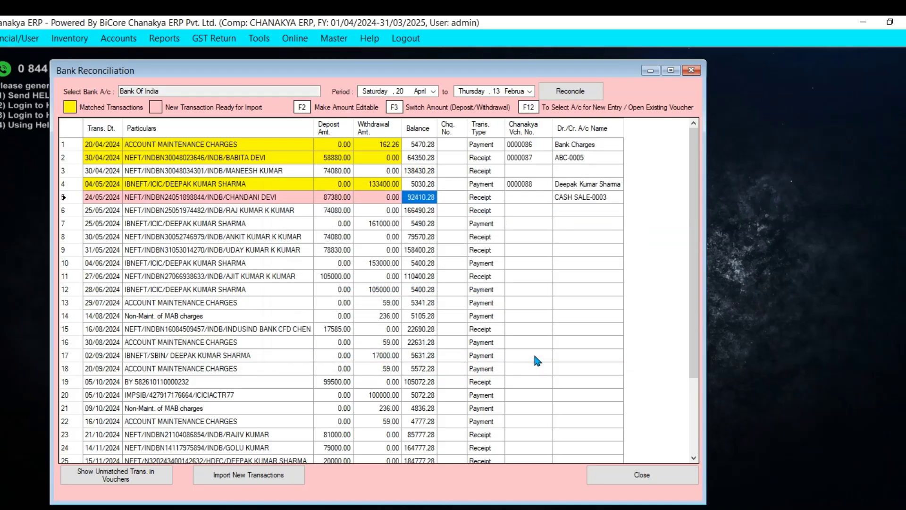
Assign the account CASH SALE-0003 to the unmatched receipt dated 25/05/2024
{"action": "left_click", "coordinate": [366, 214]}
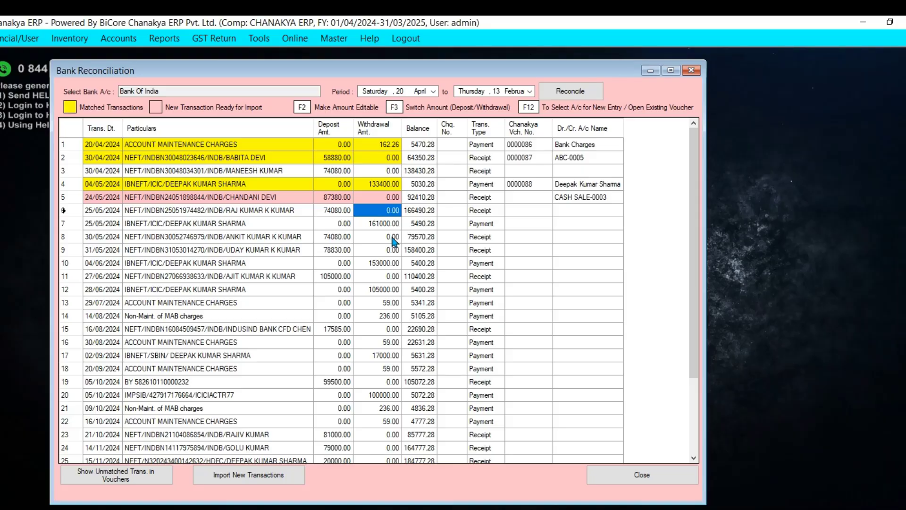
{"action": "key", "text": "F12"}
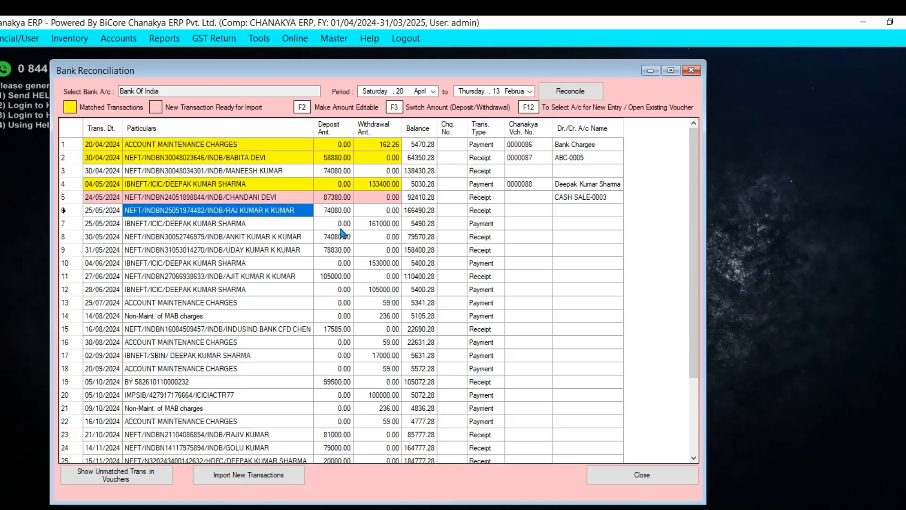
{"action": "type", "text": "CAS"}
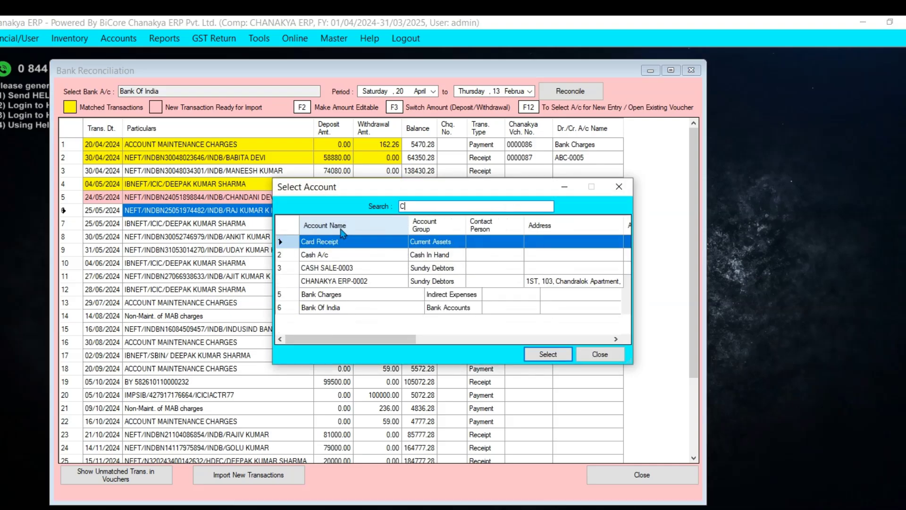
{"action": "key", "text": "Down"}
{"action": "key", "text": "Return"}
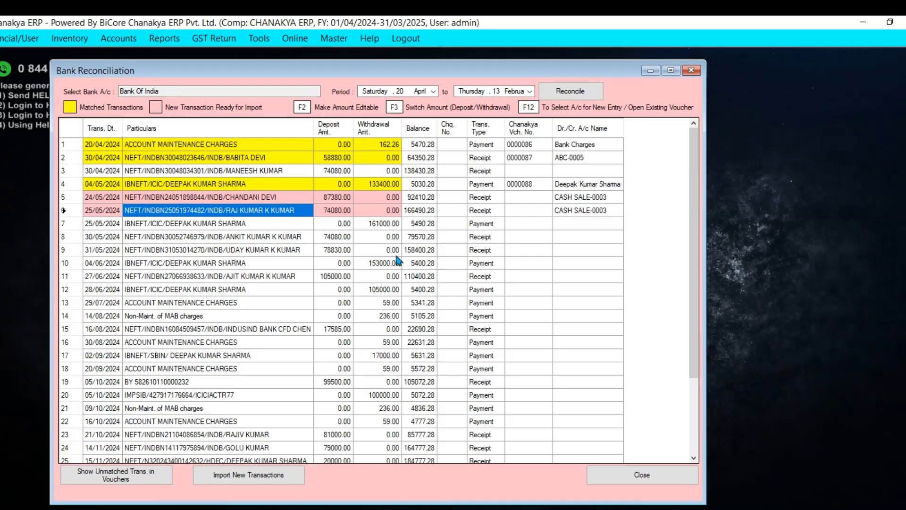
Switch the amount of the 31/05/2024 transaction from deposit to withdrawal
{"action": "left_click", "coordinate": [397, 255]}
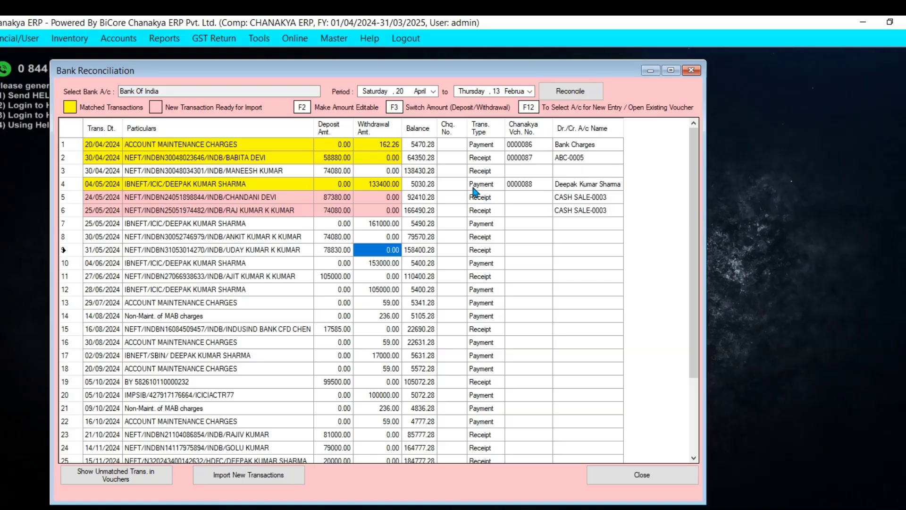
{"action": "left_click", "coordinate": [349, 254]}
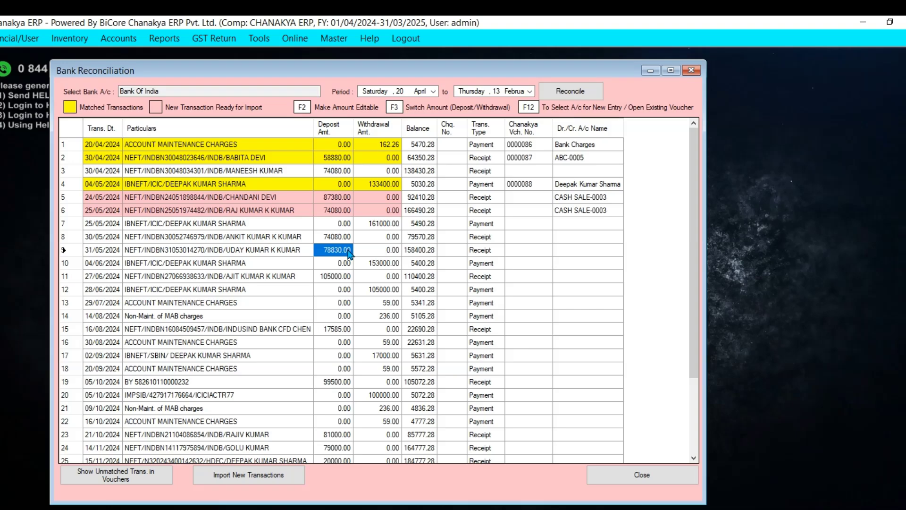
{"action": "key", "text": "F3"}
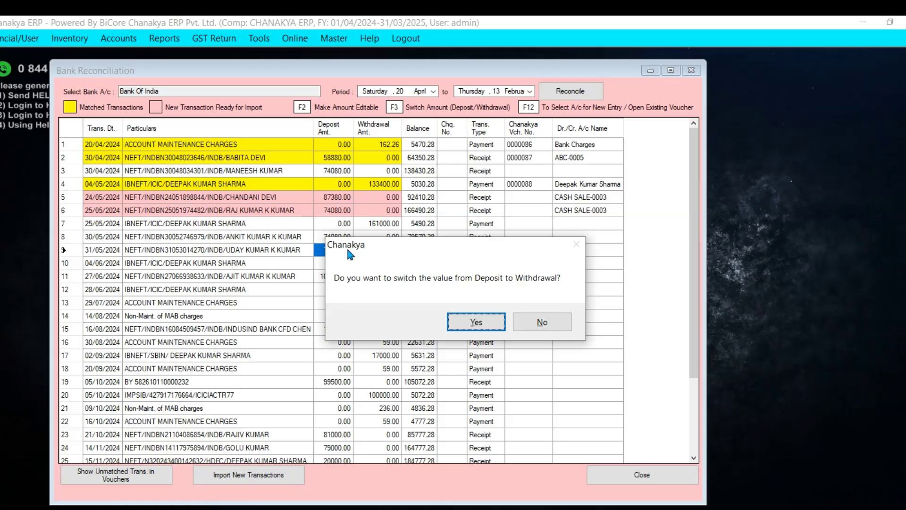
{"action": "key", "text": "Return"}
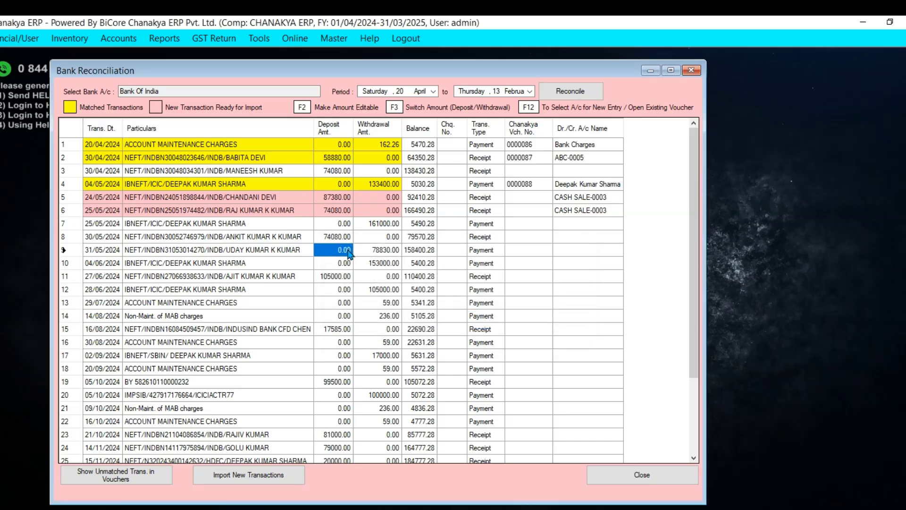
{"action": "left_click", "coordinate": [399, 247]}
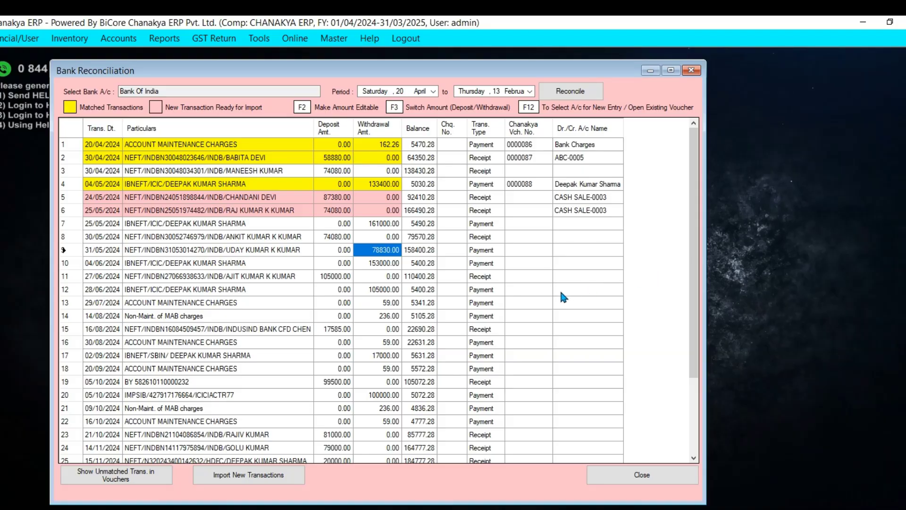
Make the amount of the 29/07/2024 account maintenance charges editable and set the withdrawal to 70
{"action": "left_click", "coordinate": [377, 304]}
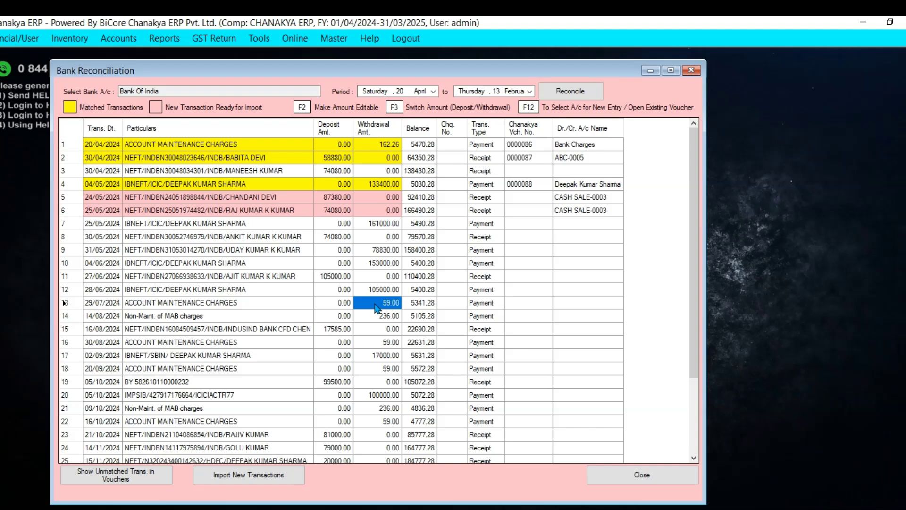
{"action": "key", "text": "F2"}
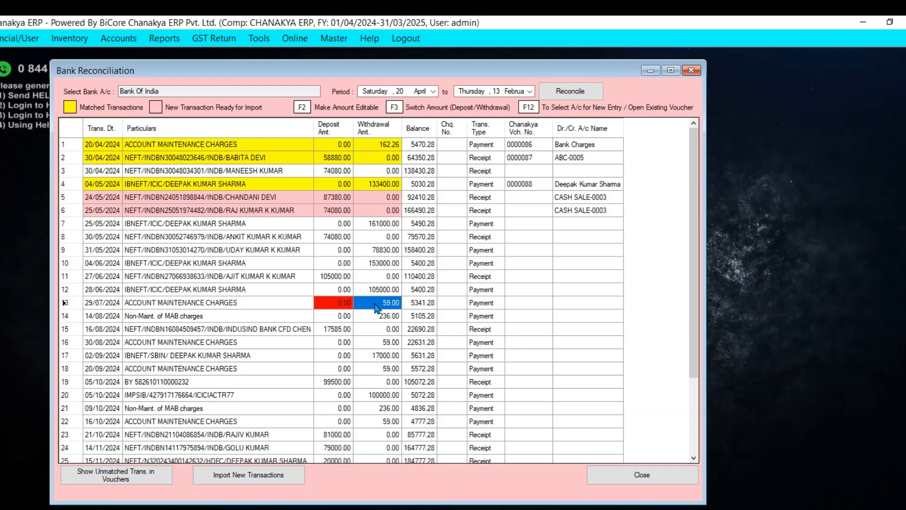
{"action": "type", "text": "7"}
{"action": "key", "text": "BackSpace"}
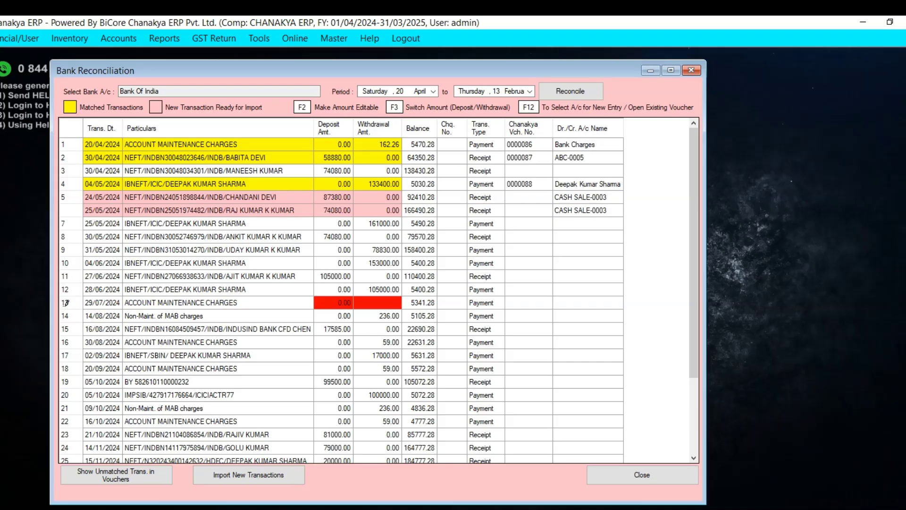
{"action": "type", "text": "70"}
{"action": "key", "text": "Tab"}
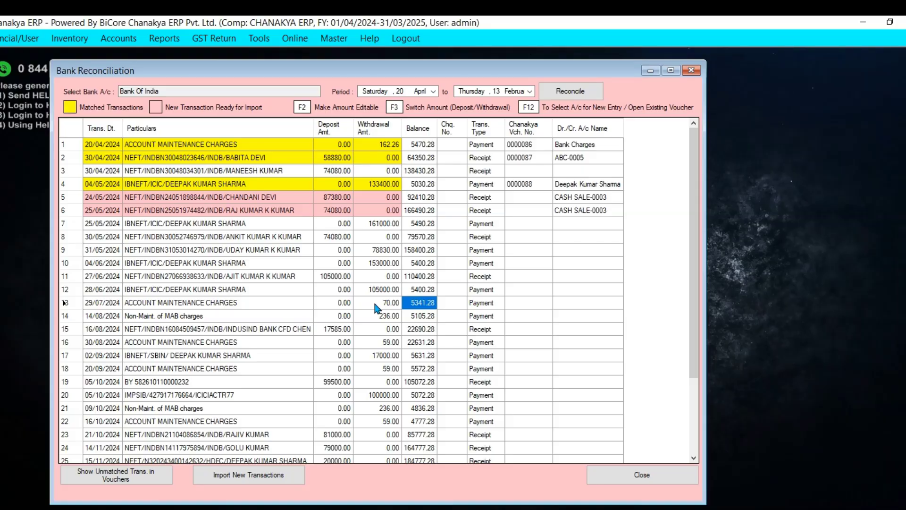
Check the vouchers for unmatched transactions and dismiss the resulting notice
{"action": "left_click", "coordinate": [381, 356]}
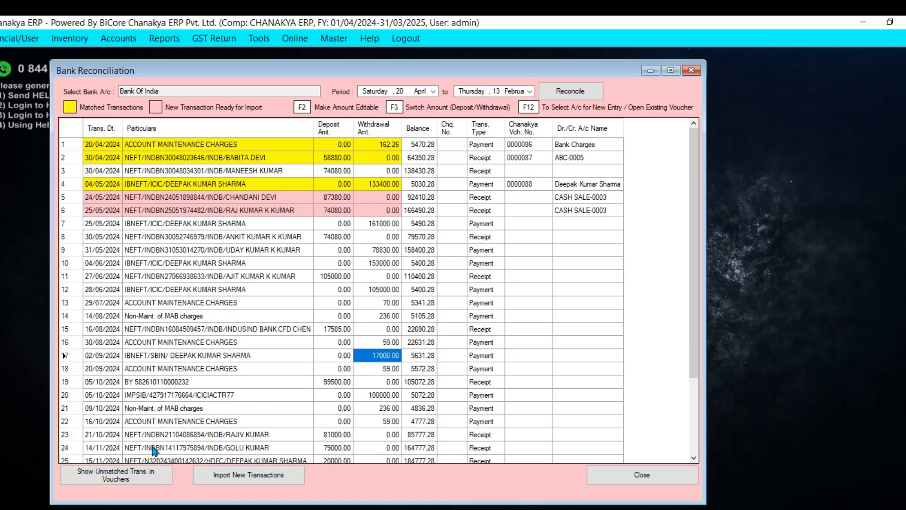
{"action": "left_click", "coordinate": [156, 472]}
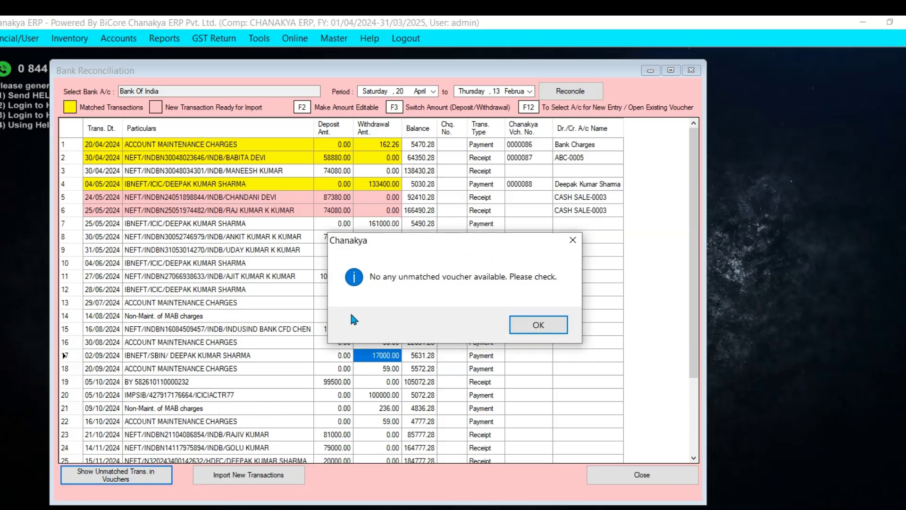
{"action": "left_click", "coordinate": [536, 325]}
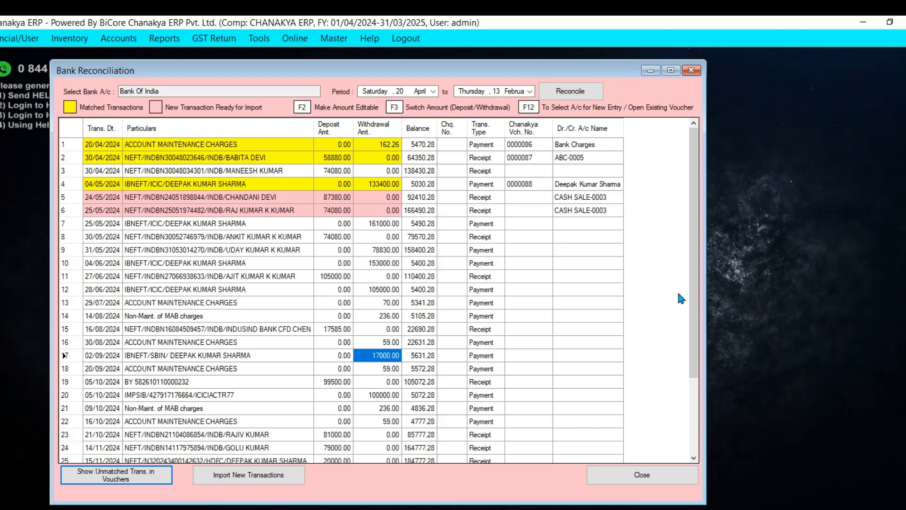
Import the two new receipts dated 24/05/2024 and 25/05/2024 as vouchers and close the voucher import window
{"action": "left_click", "coordinate": [299, 472]}
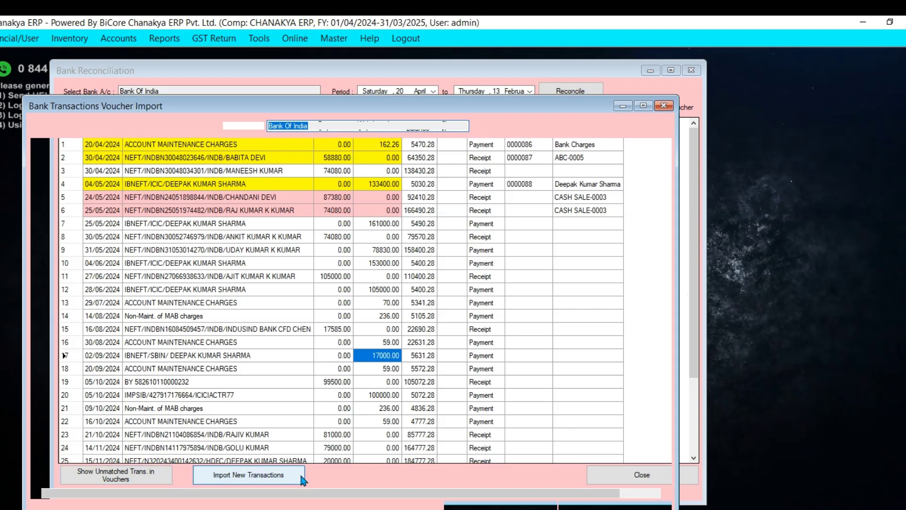
{"action": "left_click_drag", "start_coordinate": [258, 107], "coordinate": [342, 244]}
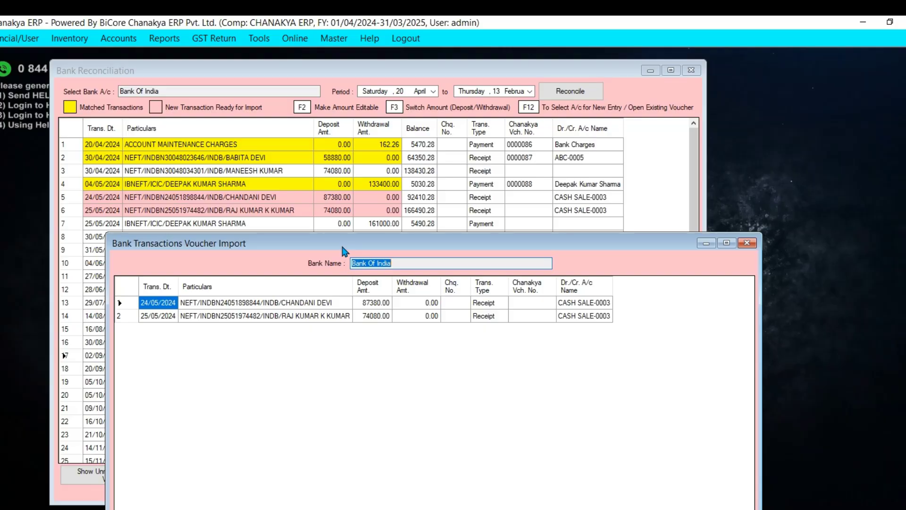
{"action": "left_click_drag", "start_coordinate": [342, 246], "coordinate": [376, 105]}
{"action": "left_click", "coordinate": [600, 504]}
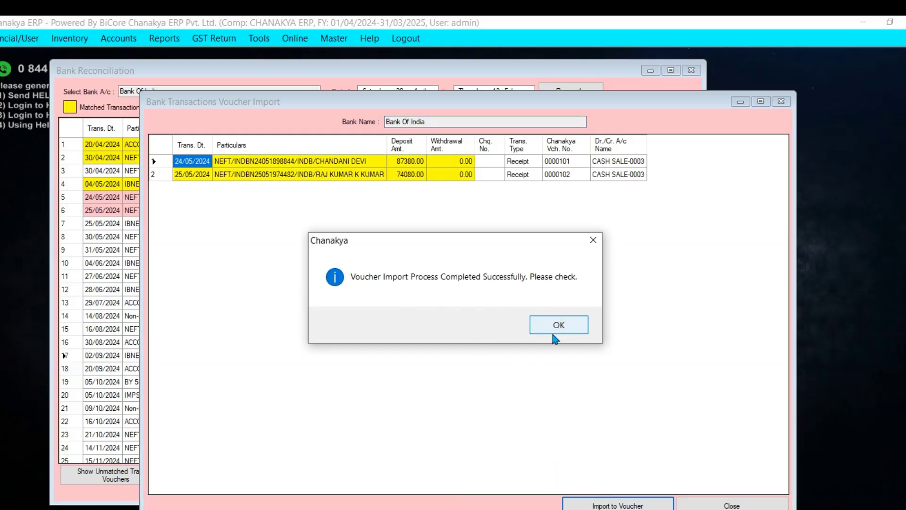
{"action": "left_click", "coordinate": [555, 336]}
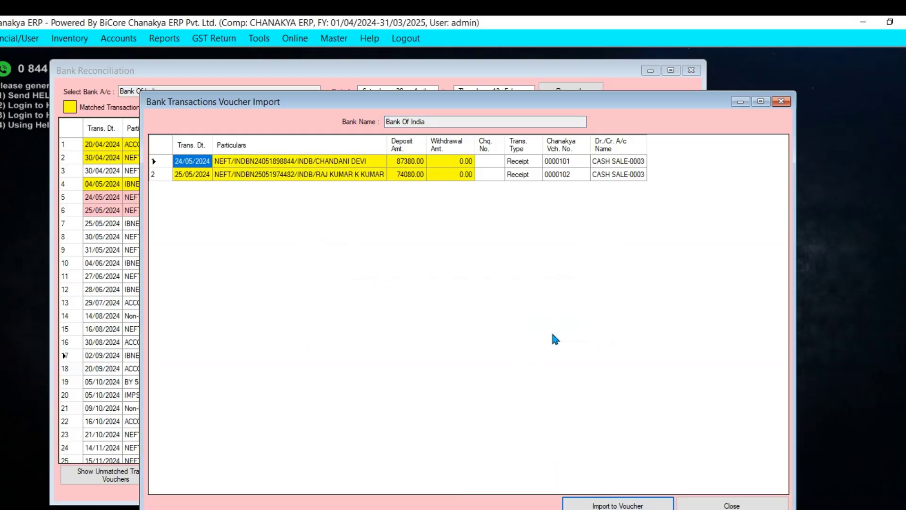
{"action": "left_click", "coordinate": [732, 504]}
Reconcile the Bank Of India statement again, and close the bank reconciliation window
{"action": "left_click", "coordinate": [560, 101]}
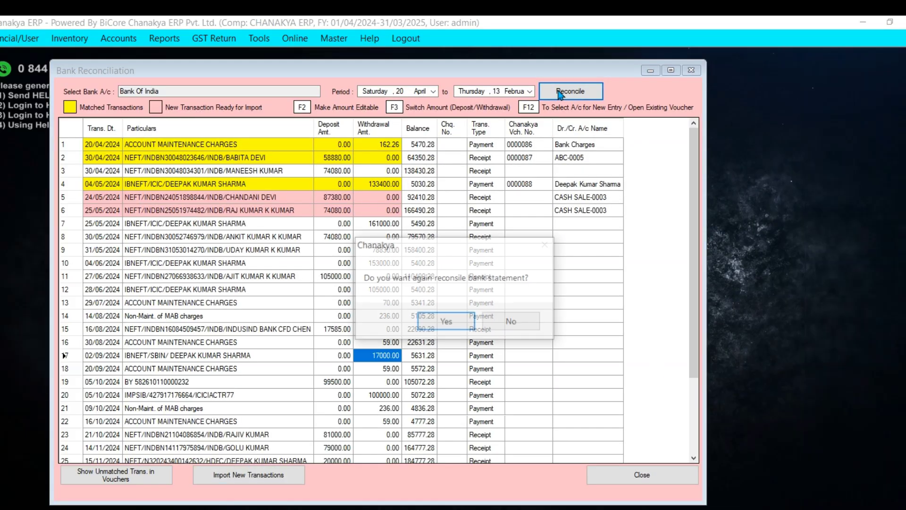
{"action": "left_click", "coordinate": [471, 330]}
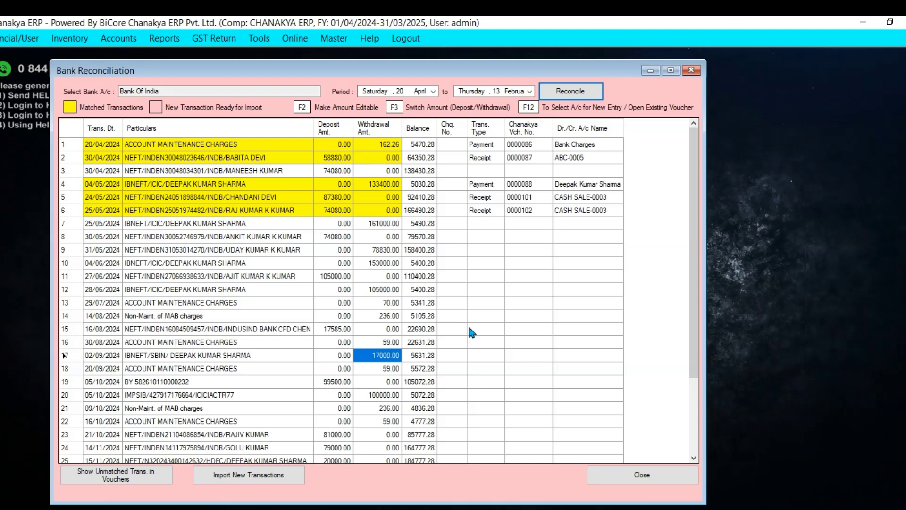
{"action": "left_click", "coordinate": [556, 356]}
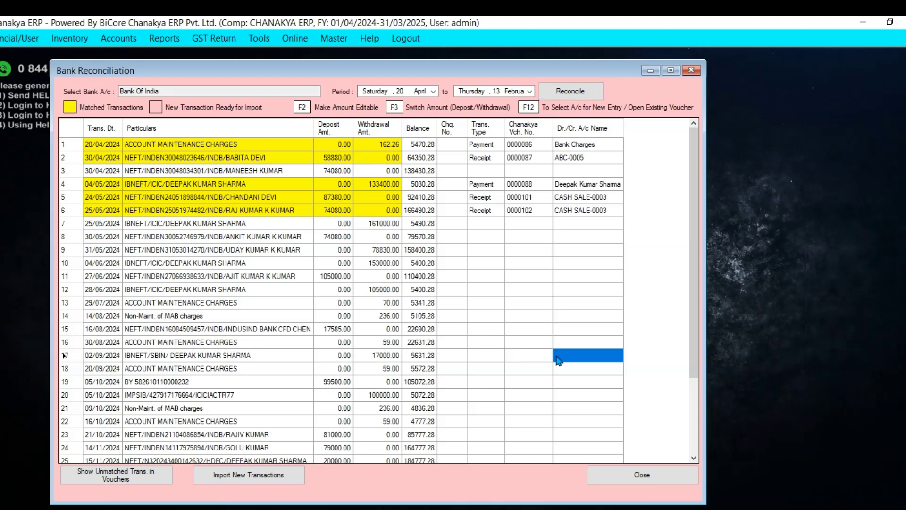
{"action": "left_click", "coordinate": [643, 476]}
{"action": "left_click", "coordinate": [423, 330]}
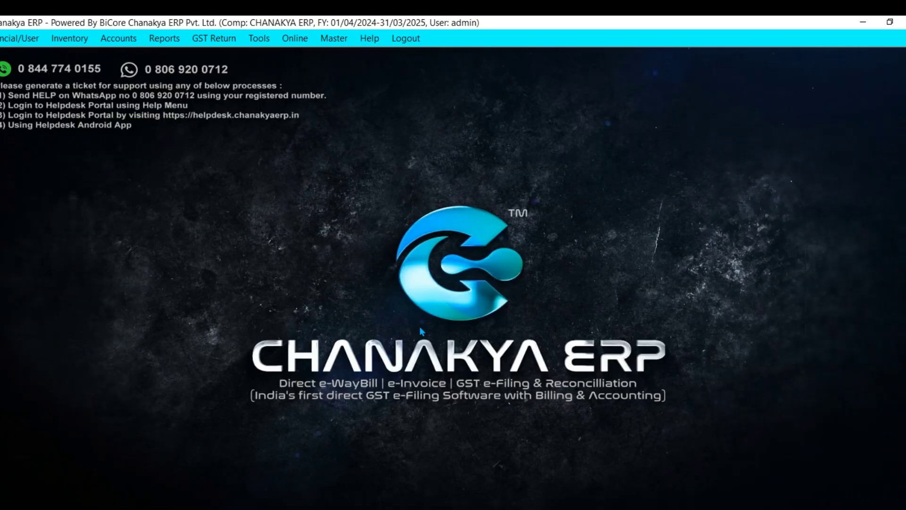